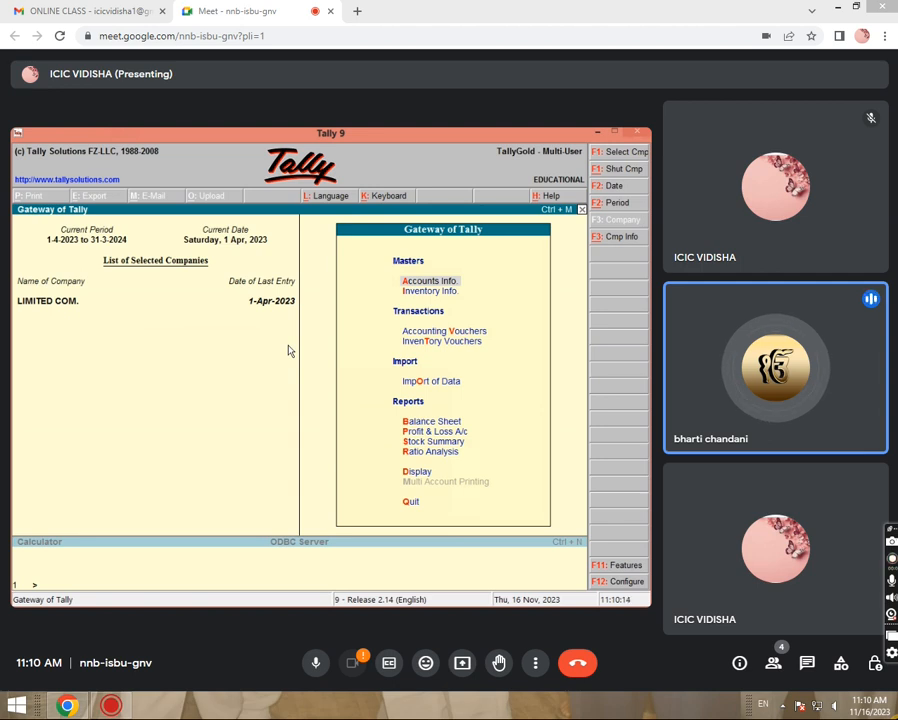
Close the currently loaded company and begin creating a new company.
key(alt+F3)
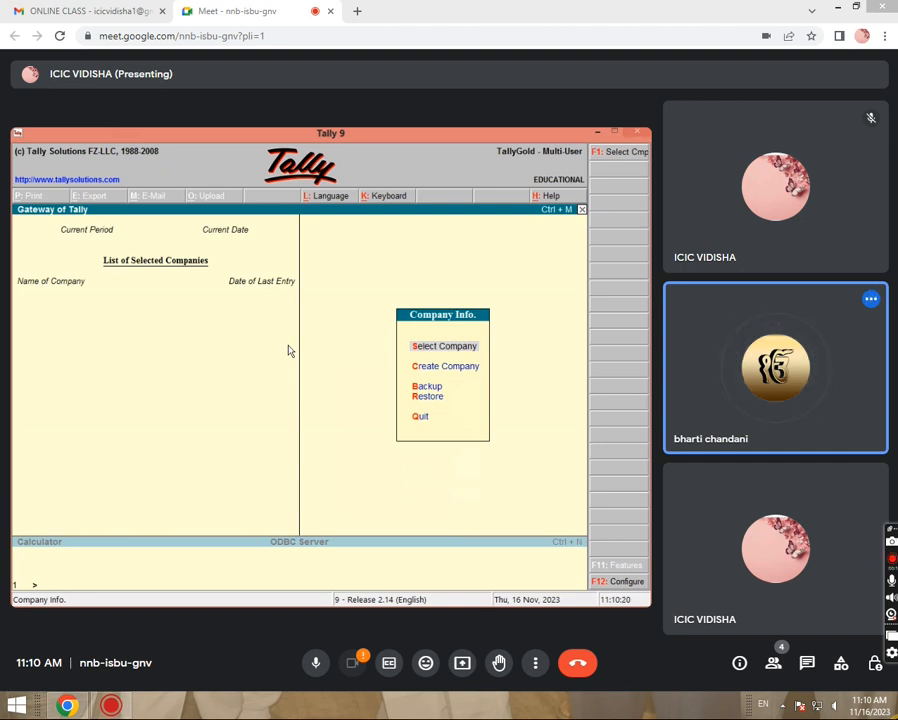
key(c)
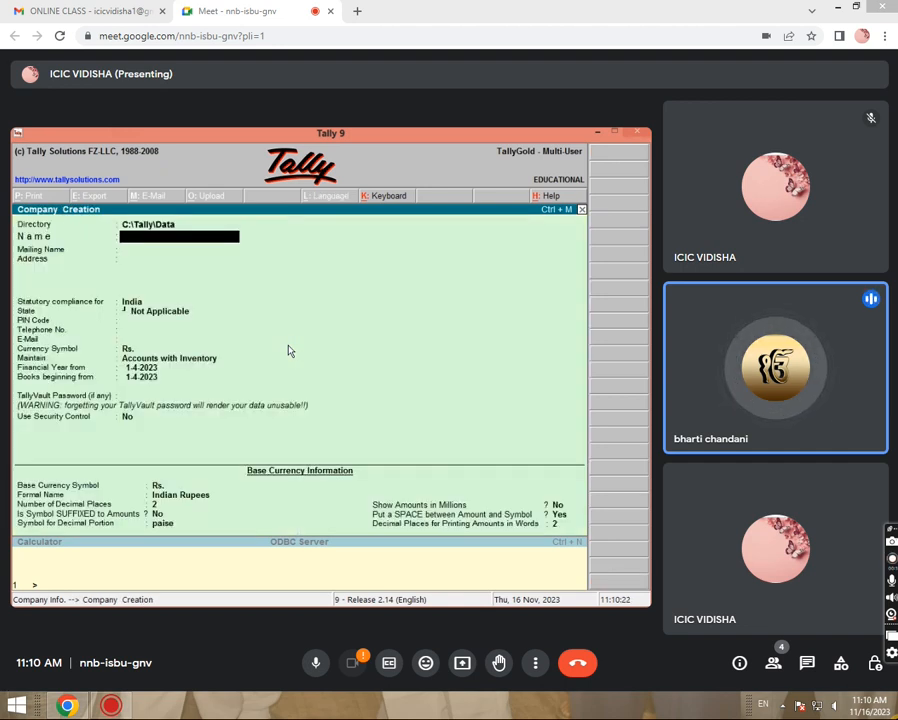
Enter company name ICIC, the address, state Madhya Pradesh, PIN code and telephone number.
text(ICIC)
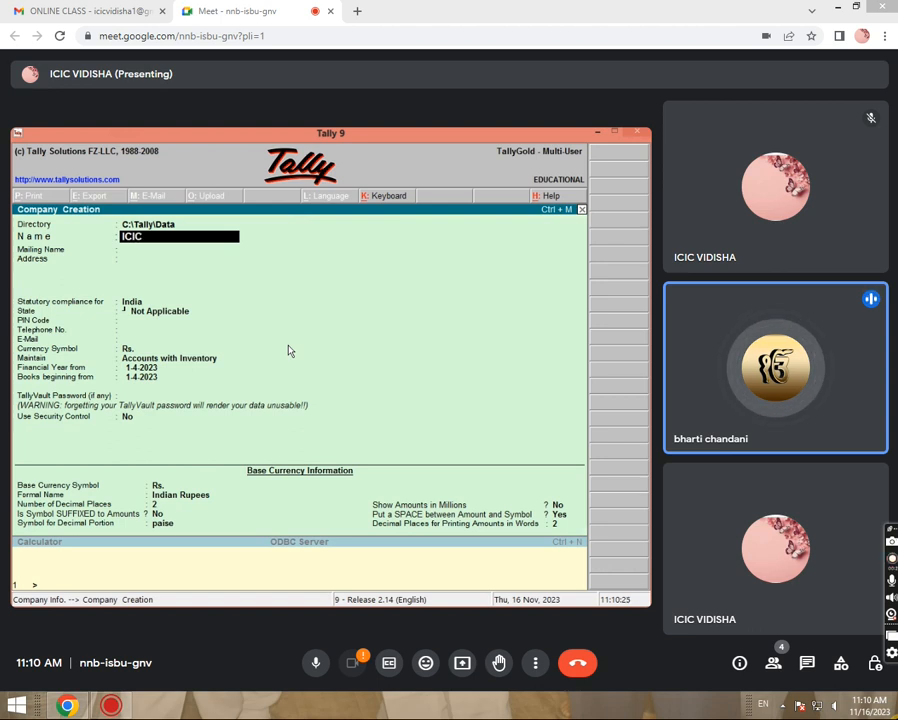
key(Return)
text(V)
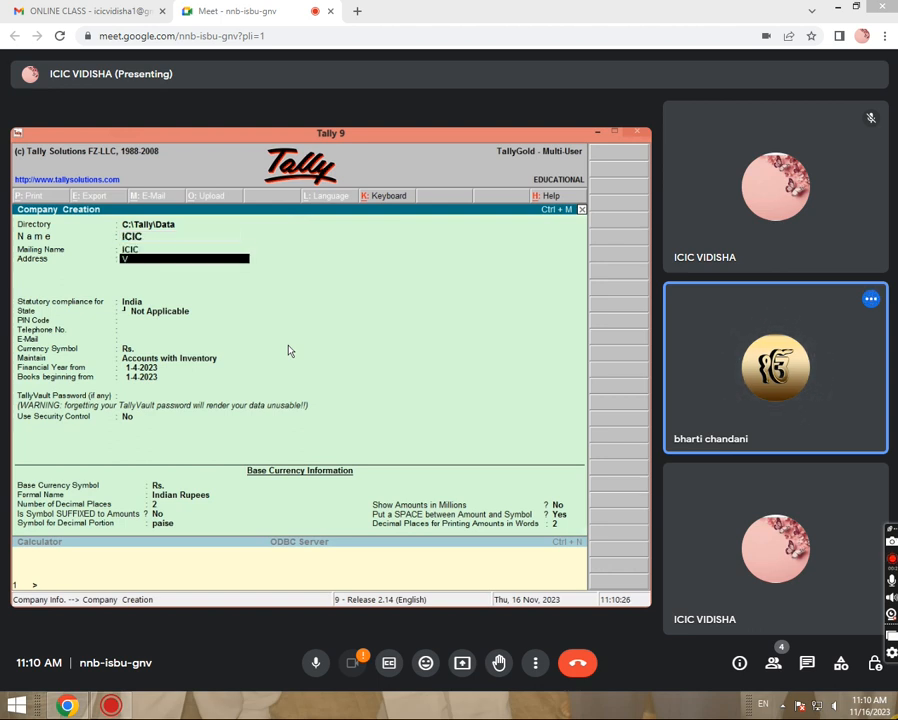
text(IDISHA)
key(Return)
key(Return)
key(Return)
text(MA)
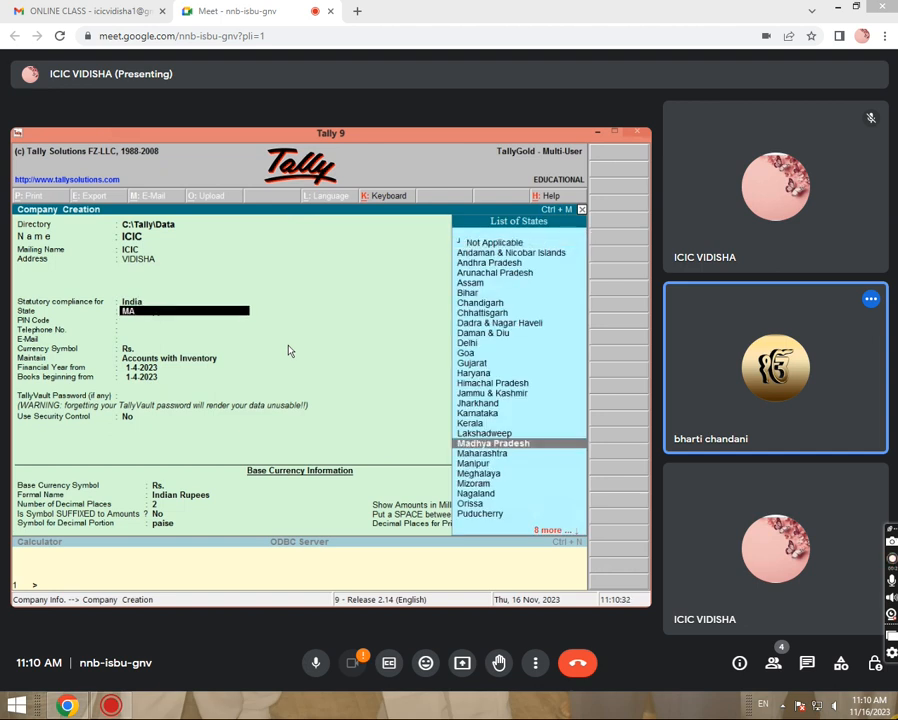
key(Return)
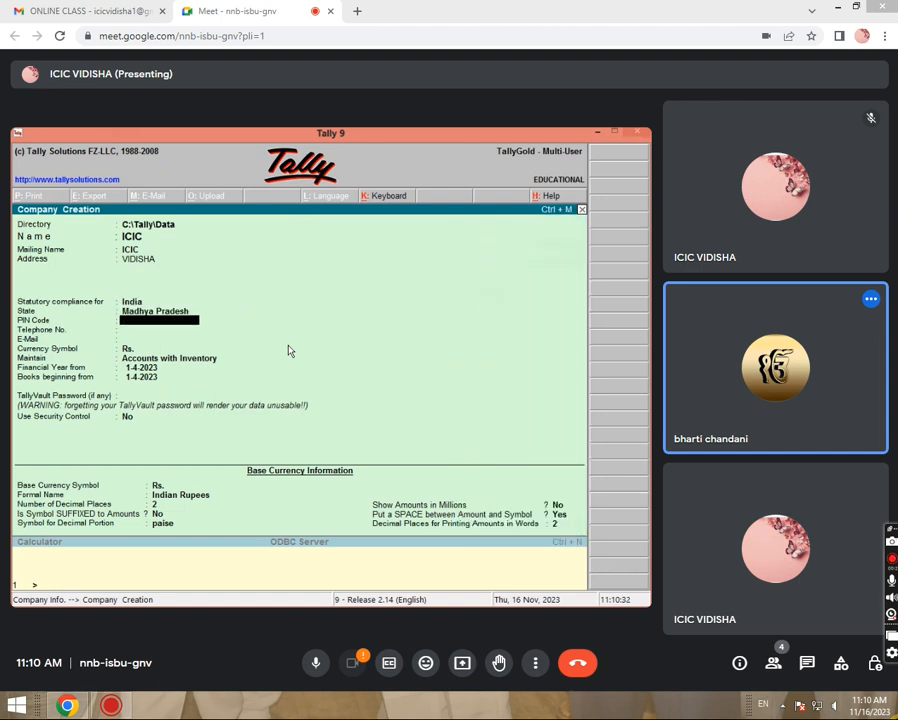
text(464001)
key(Return)
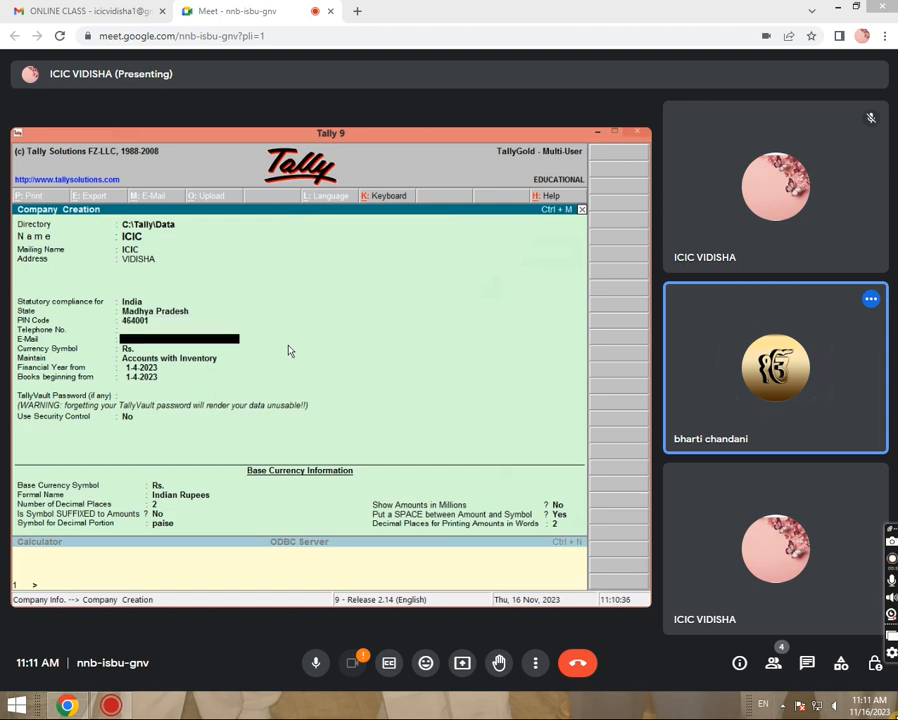
text(1236)
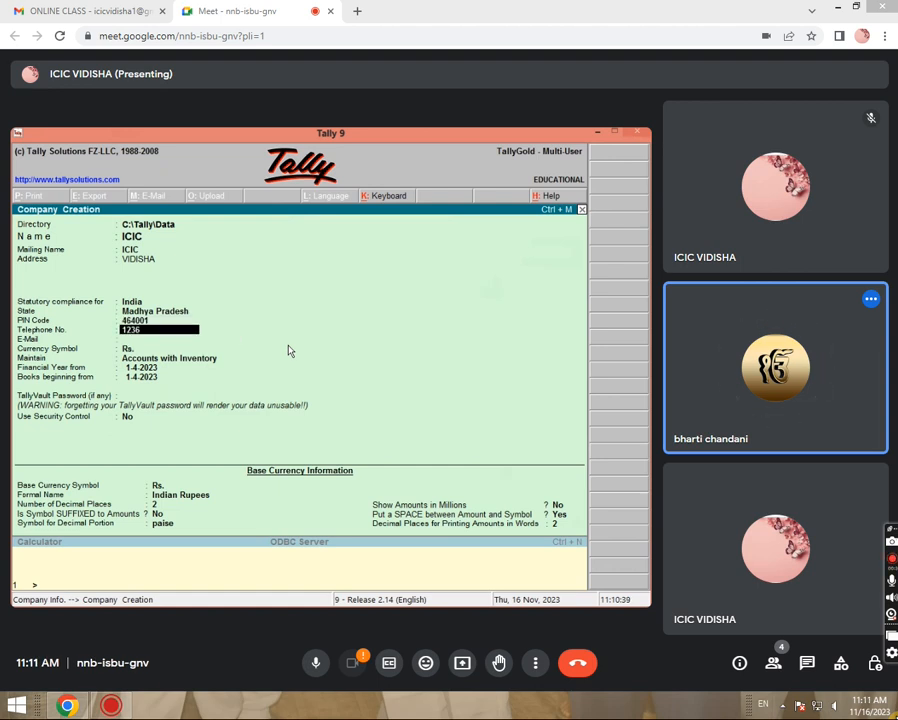
text(54789)
key(Return)
key(Return)
key(Return)
key(Return)
key(Return)
key(Return)
key(Return)
key(Return)
key(Return)
key(Return)
key(Return)
key(Return)
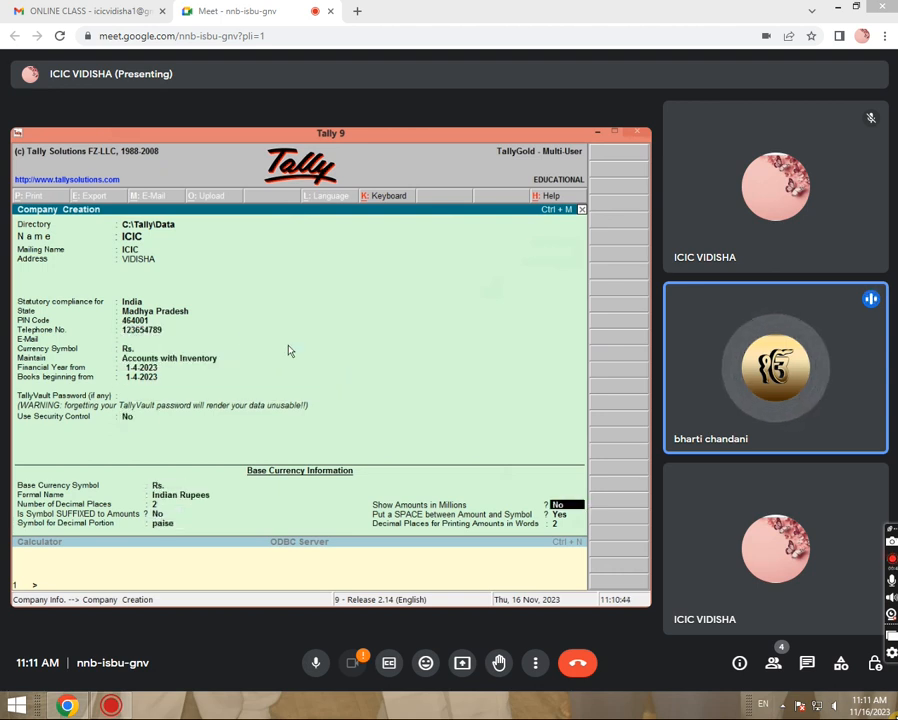
key(Return)
key(Return)
key(Return)
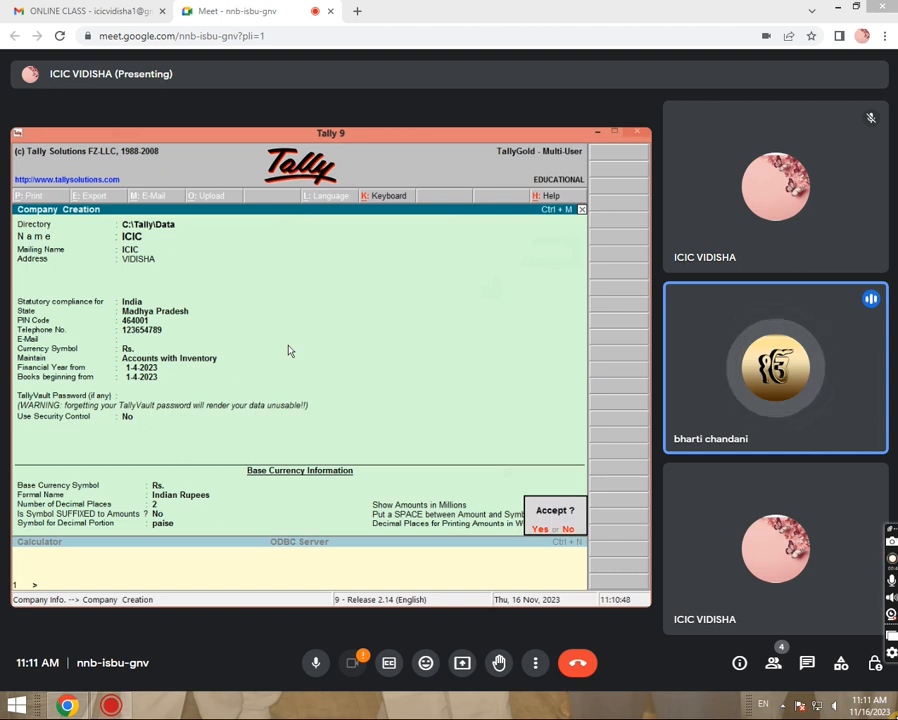
Accept the form to create company ICIC with books beginning 1-4-2023.
key(Return)
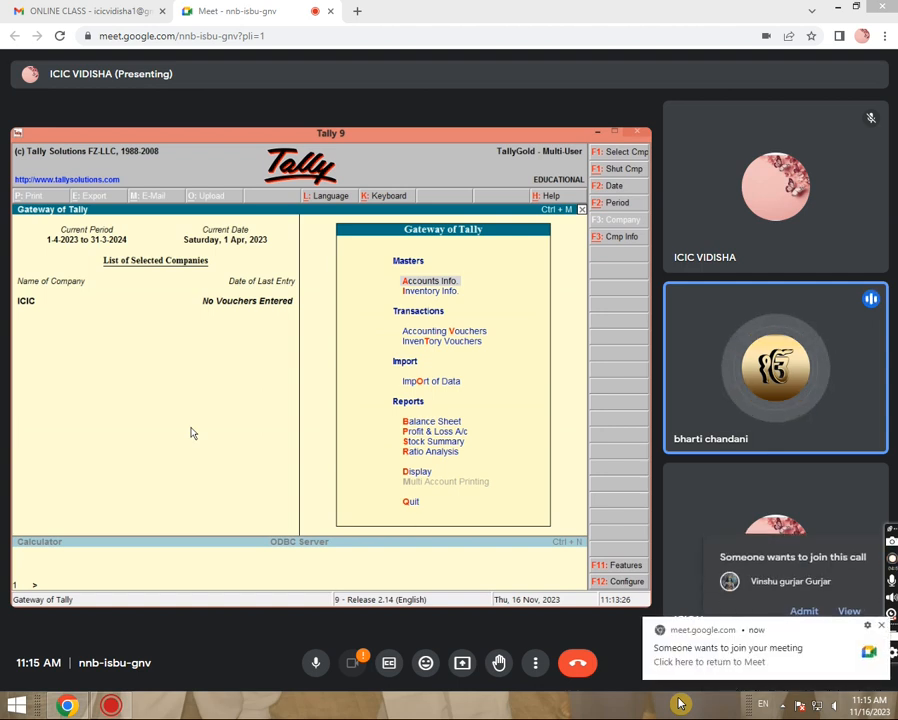
Admit the waiting participant into the Google Meet call.
click(803, 612)
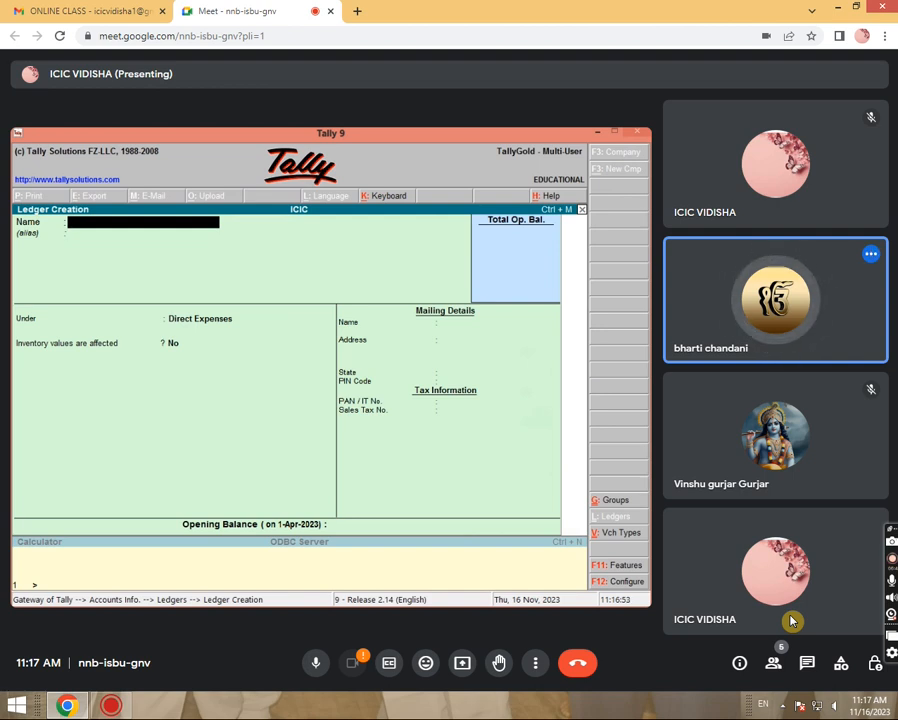
Enter CARRIAGE INWARD A/C as the ledger name and confirm it.
text(C)
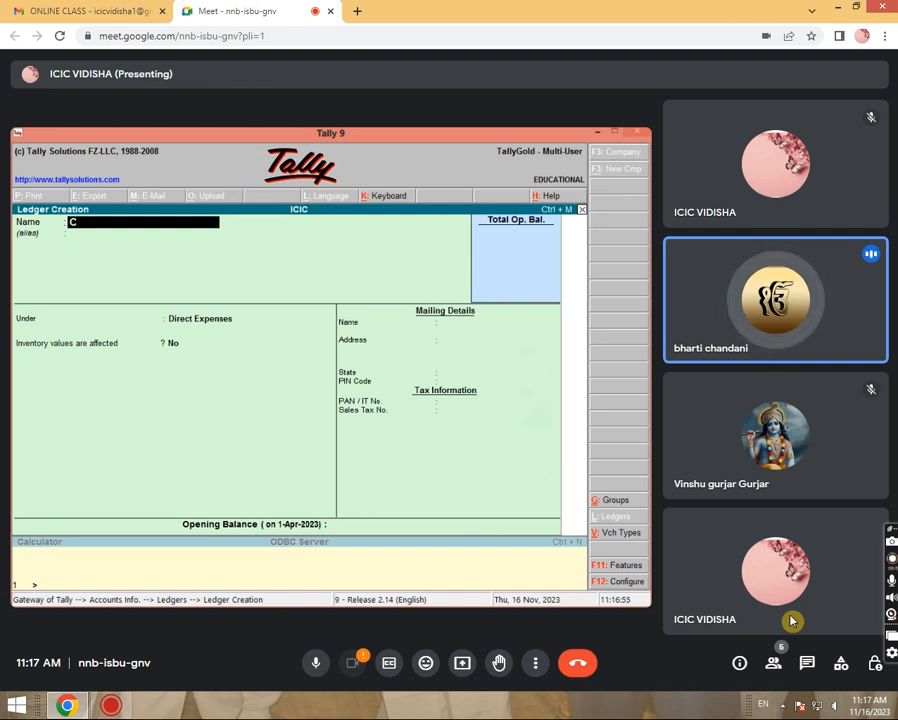
text(ARR)
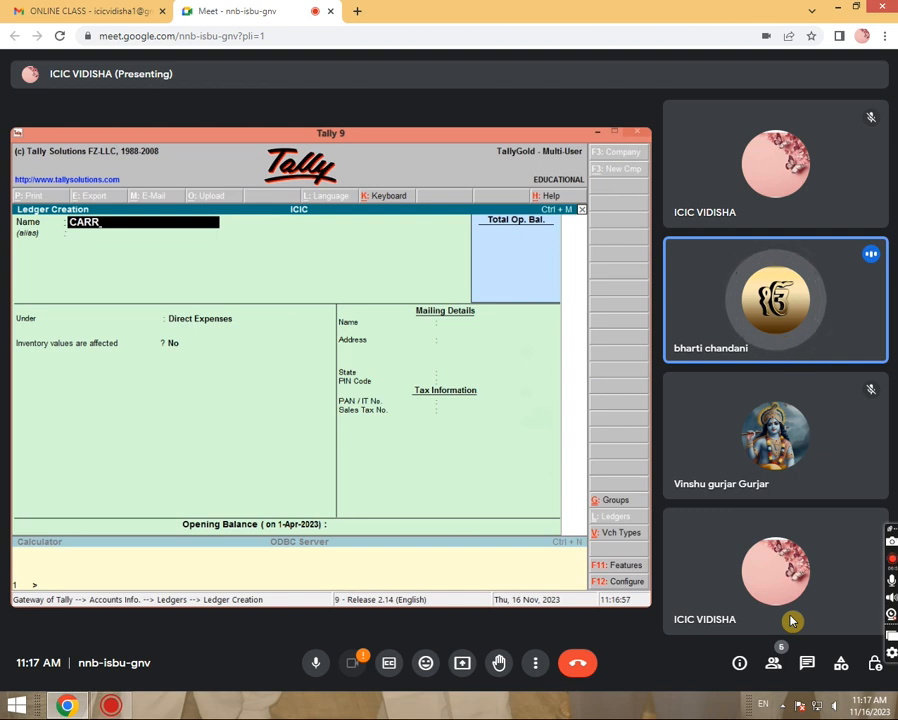
text(IAGE)
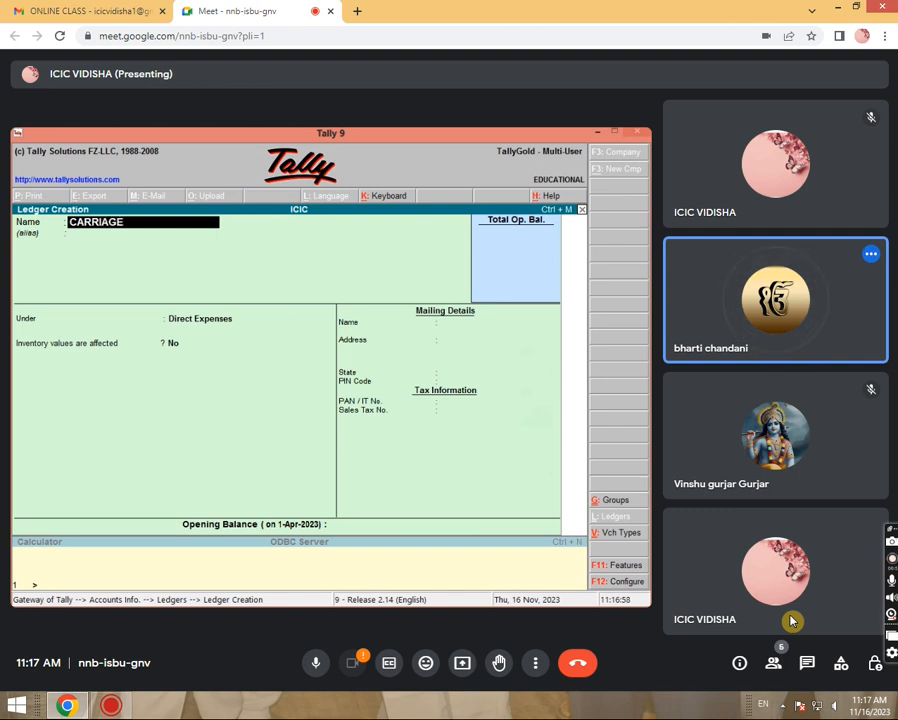
text( INWARD)
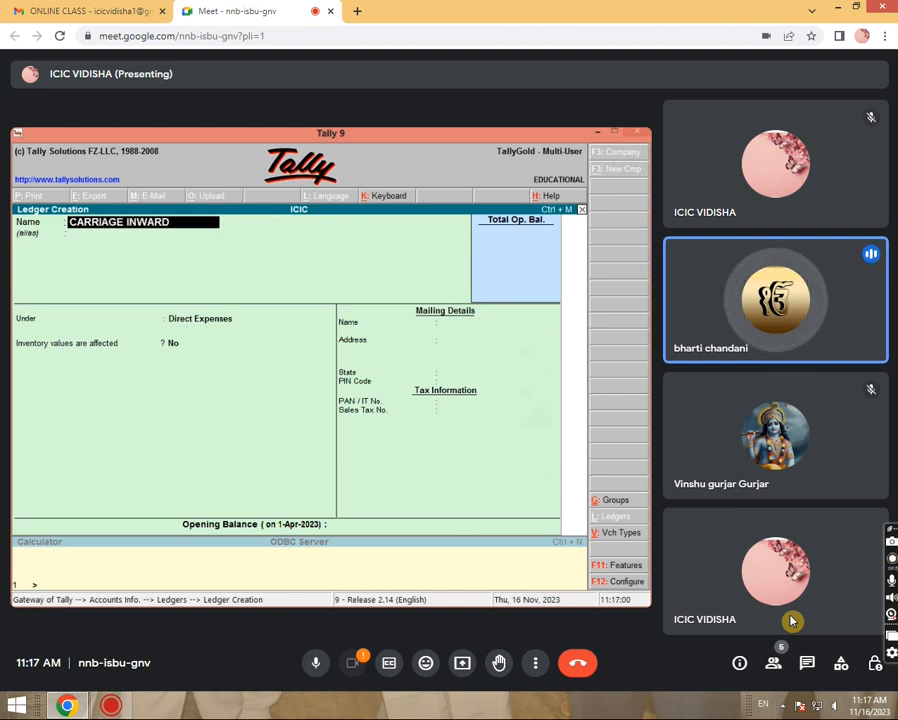
text( A/C)
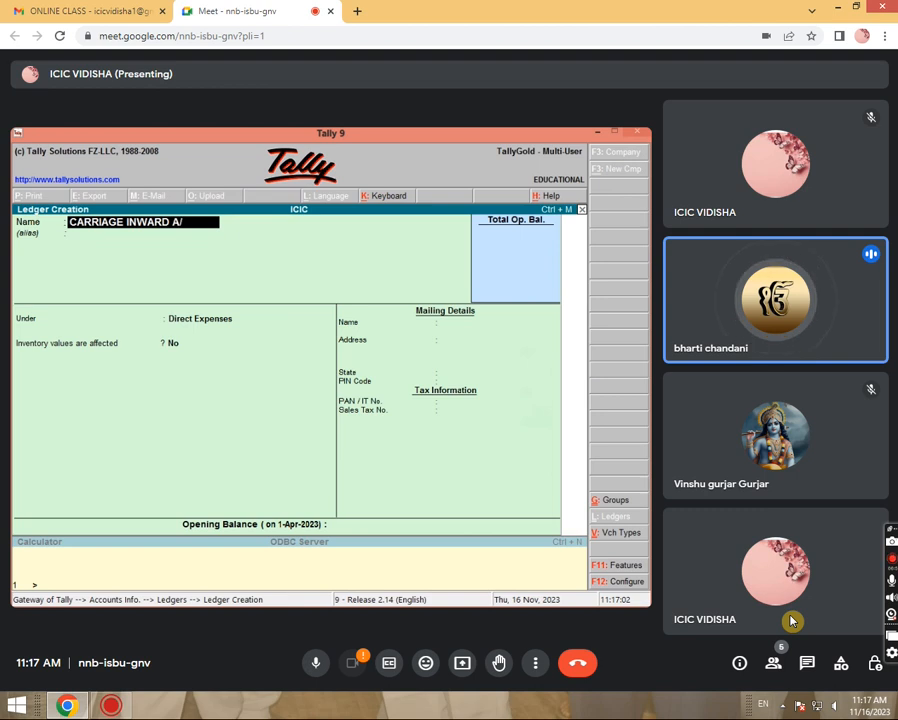
key(Return)
key(Return)
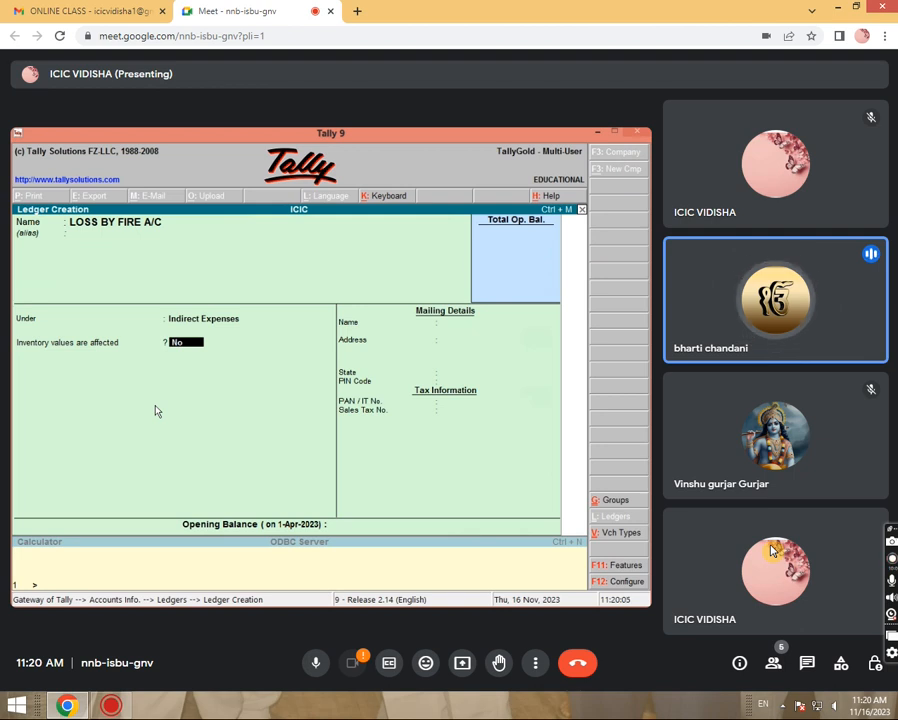
Save the LOSS BY FIRE A/C ledger and open a new Journal voucher.
key(Return)
key(Return)
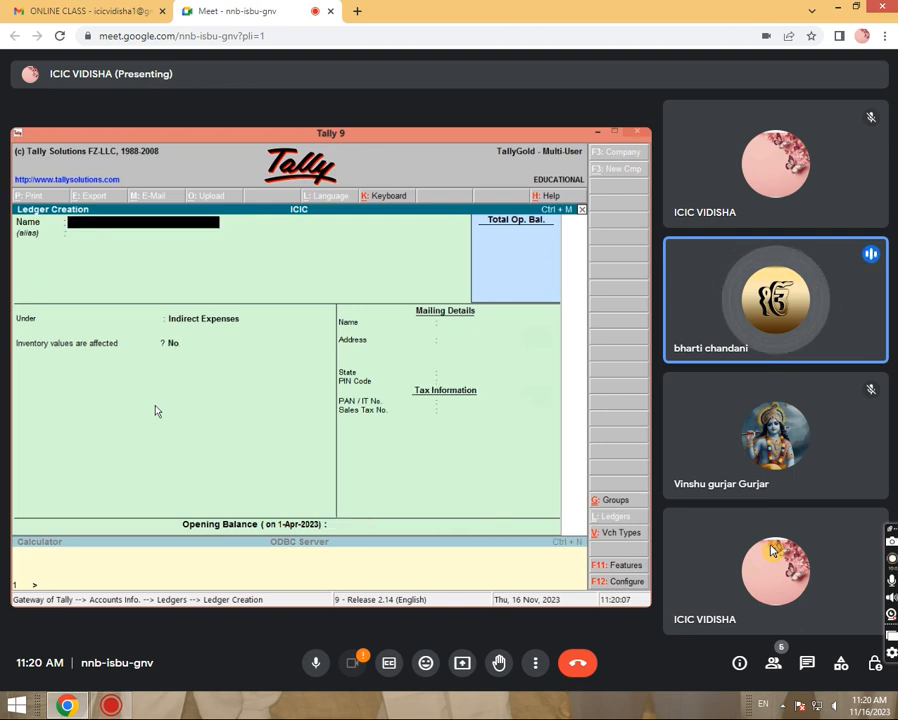
key(Escape)
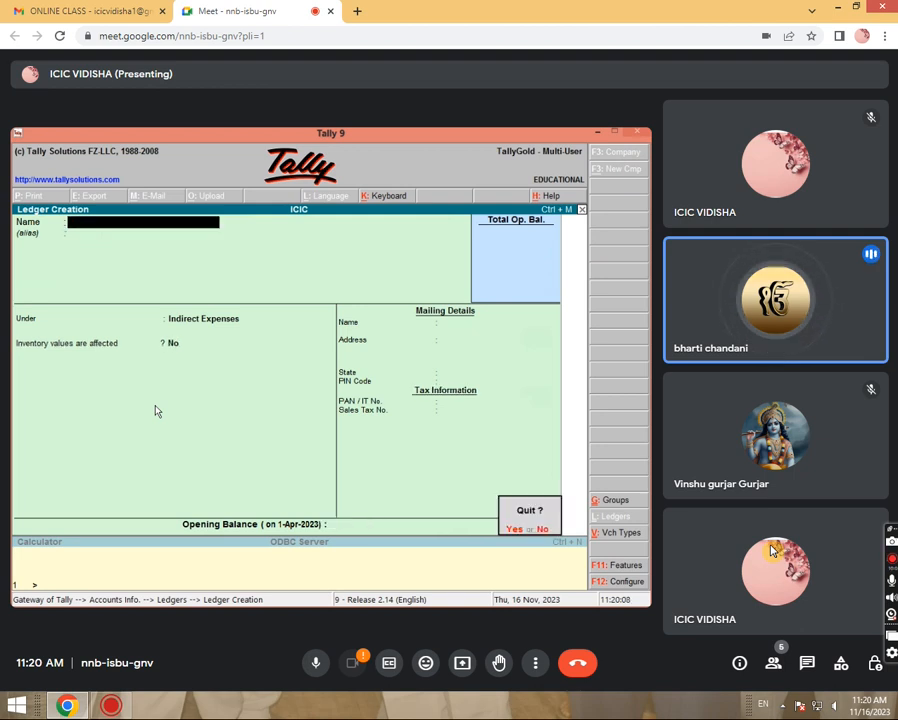
key(Return)
key(Escape)
key(Escape)
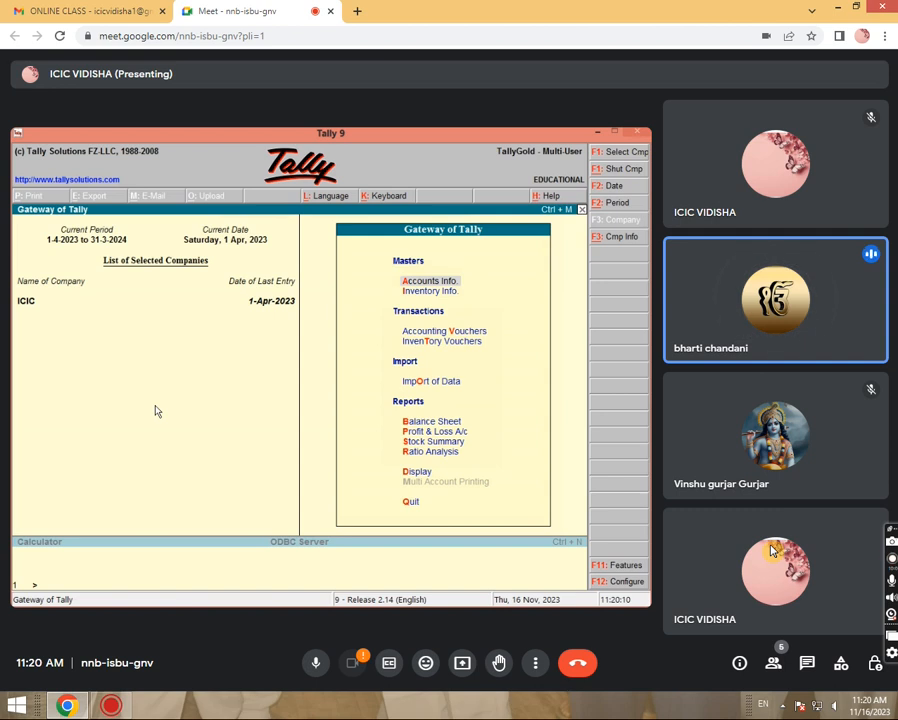
key(v)
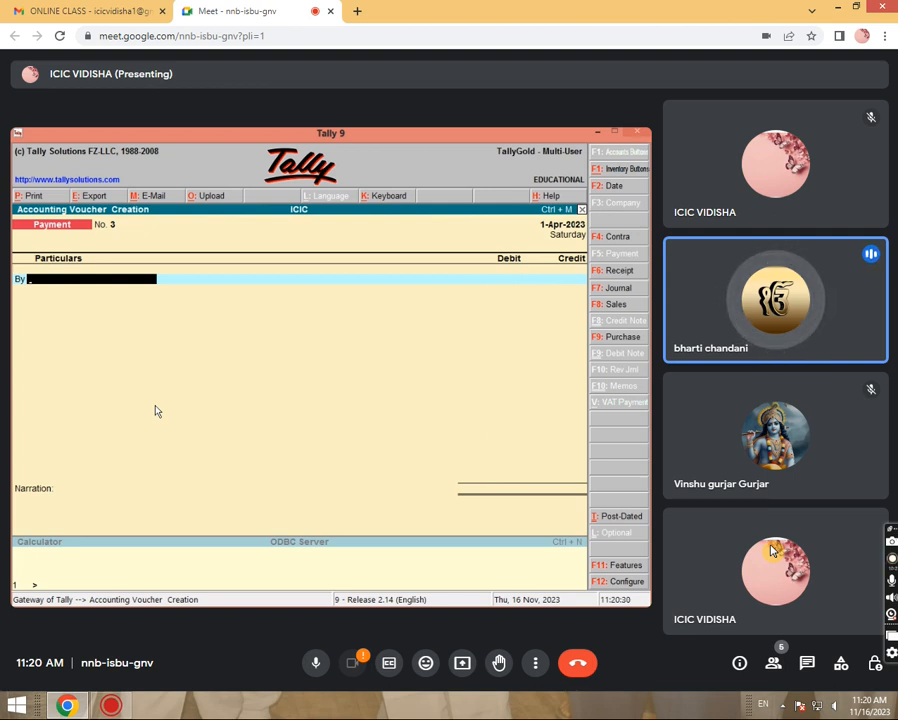
key(F7)
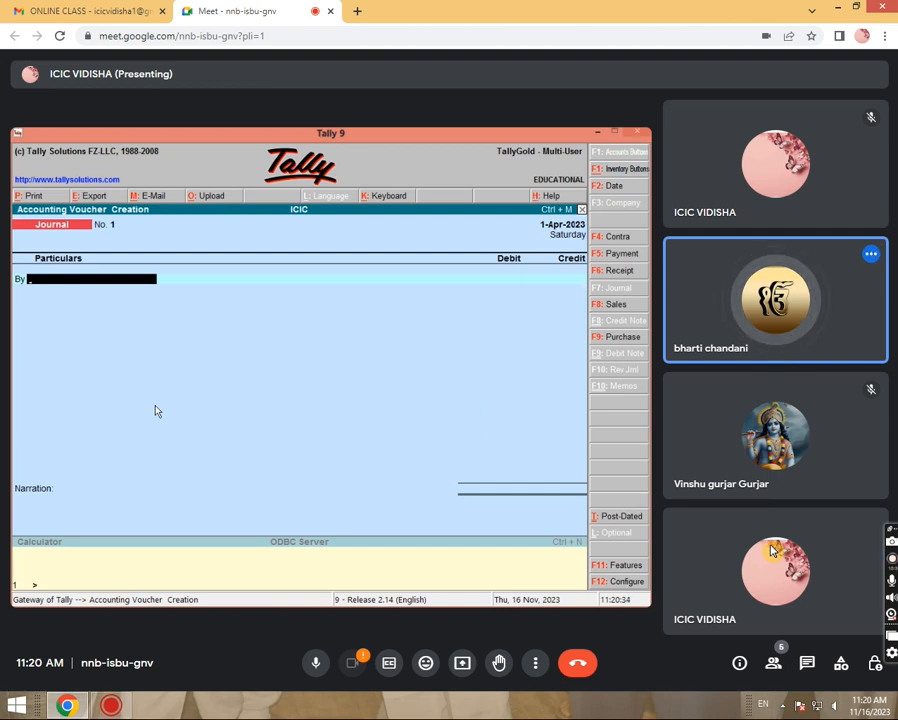
Debit LOSS BY FIRE A/C with 5,000 in Journal No. 1.
text(LO)
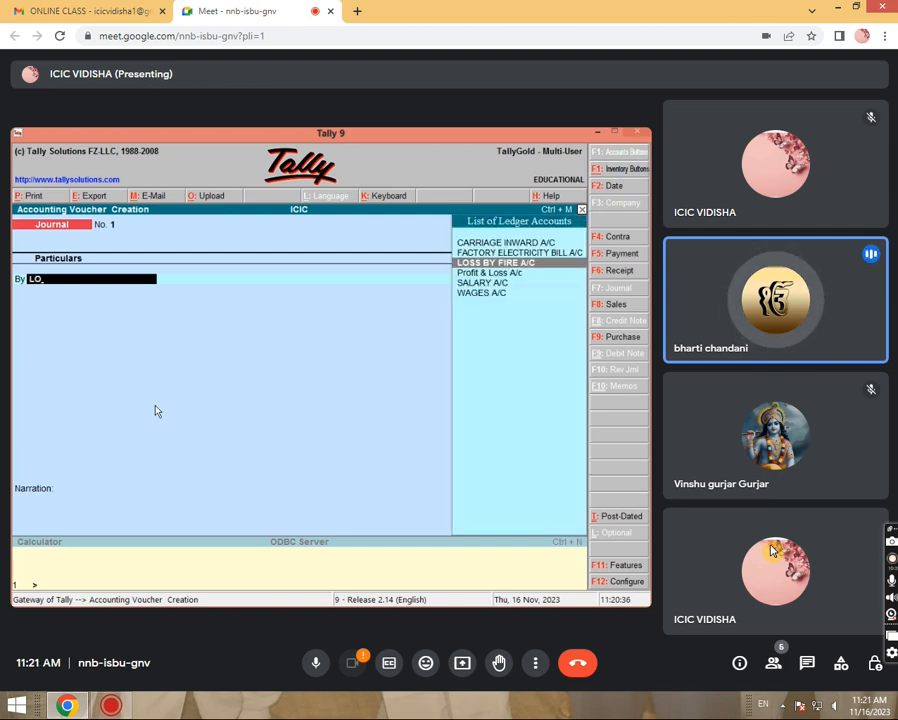
key(Return)
text(5000)
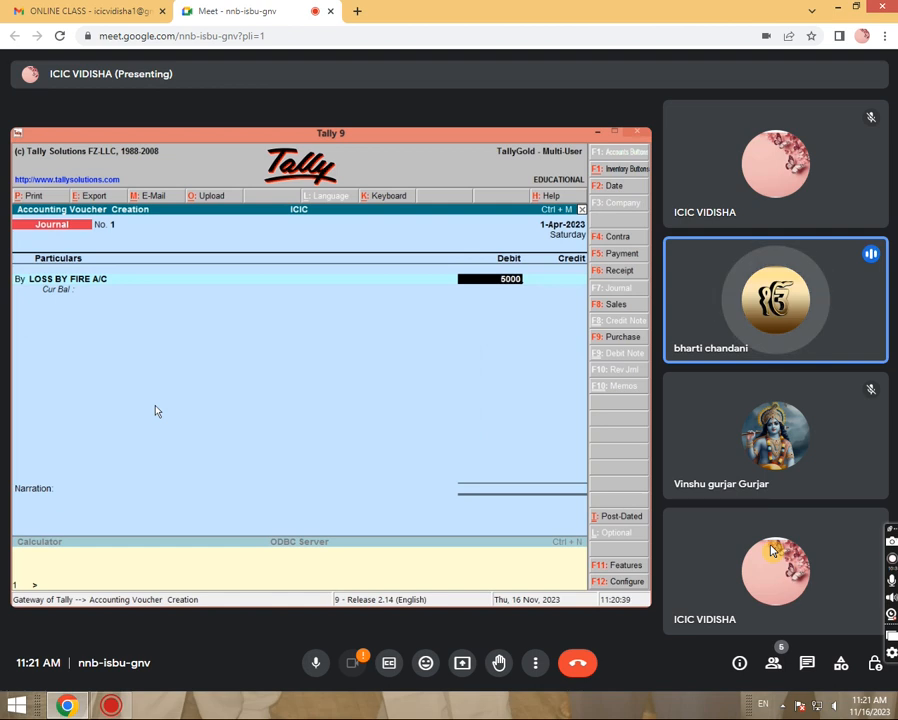
key(Return)
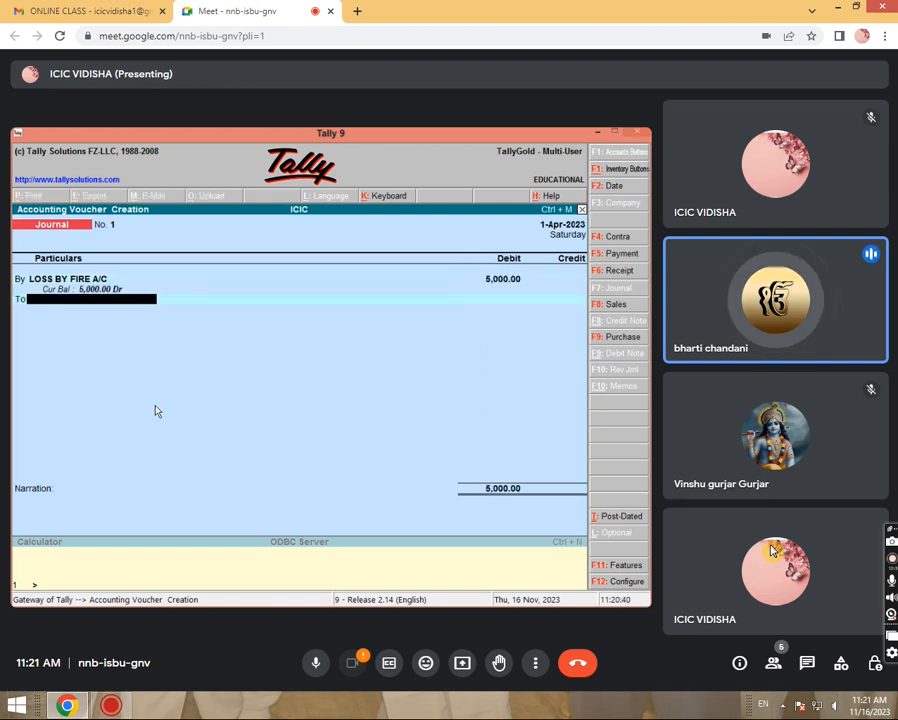
Create PURCHASE A/C under Purchase Accounts and credit it 5,000, skipping the narration.
text(P)
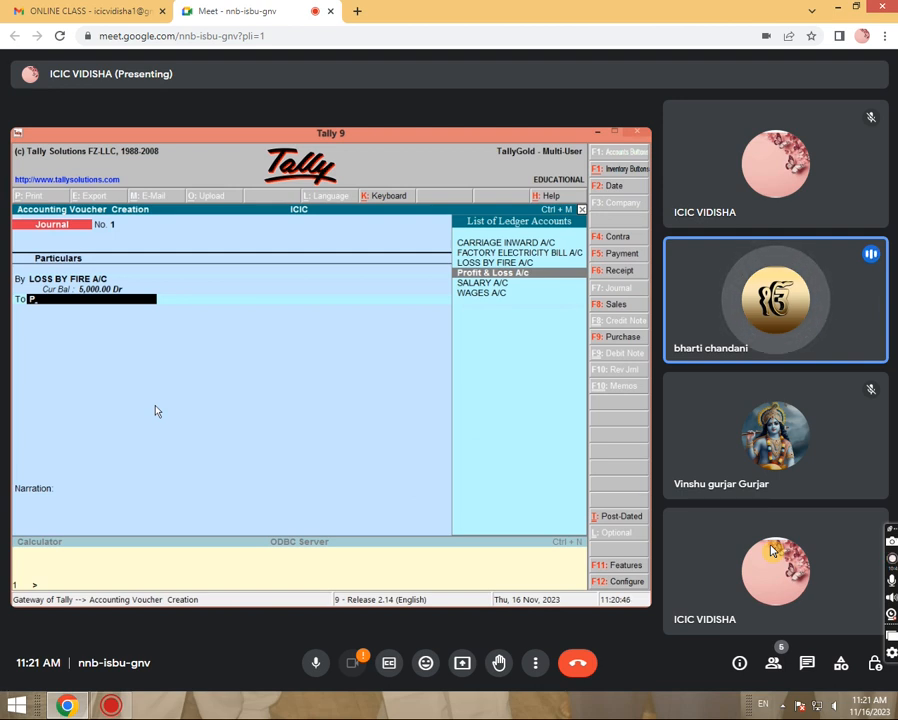
key(alt+c)
text(PURC)
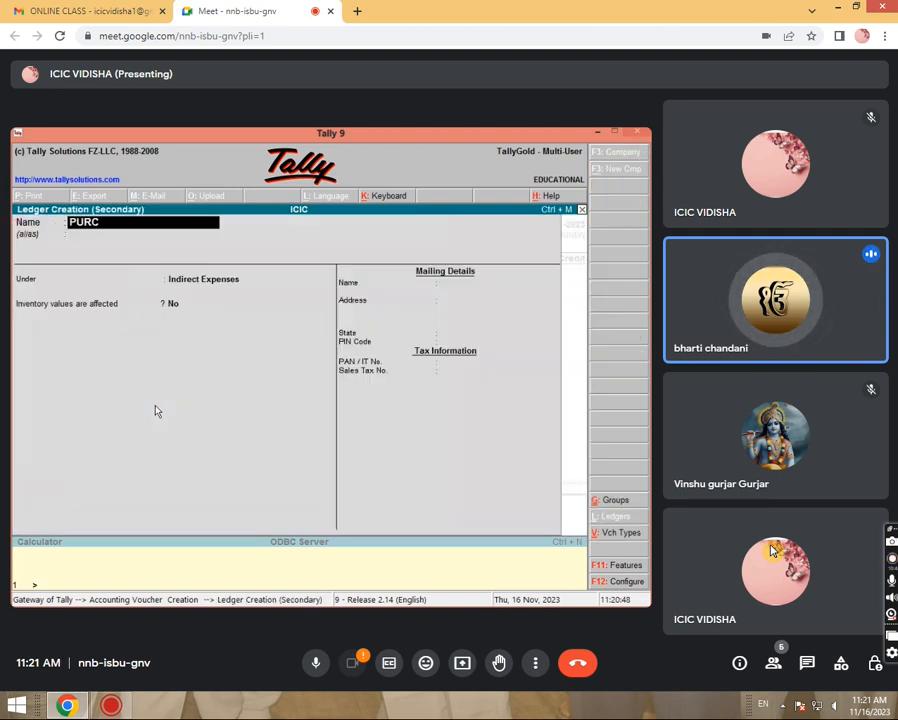
text(HASE A/C)
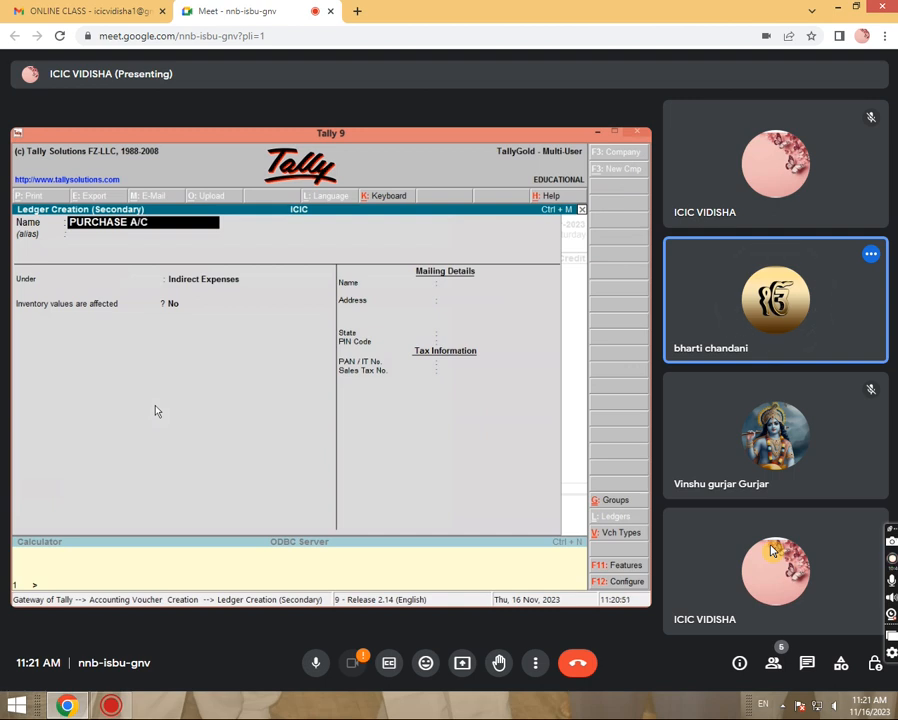
key(Return)
key(Return)
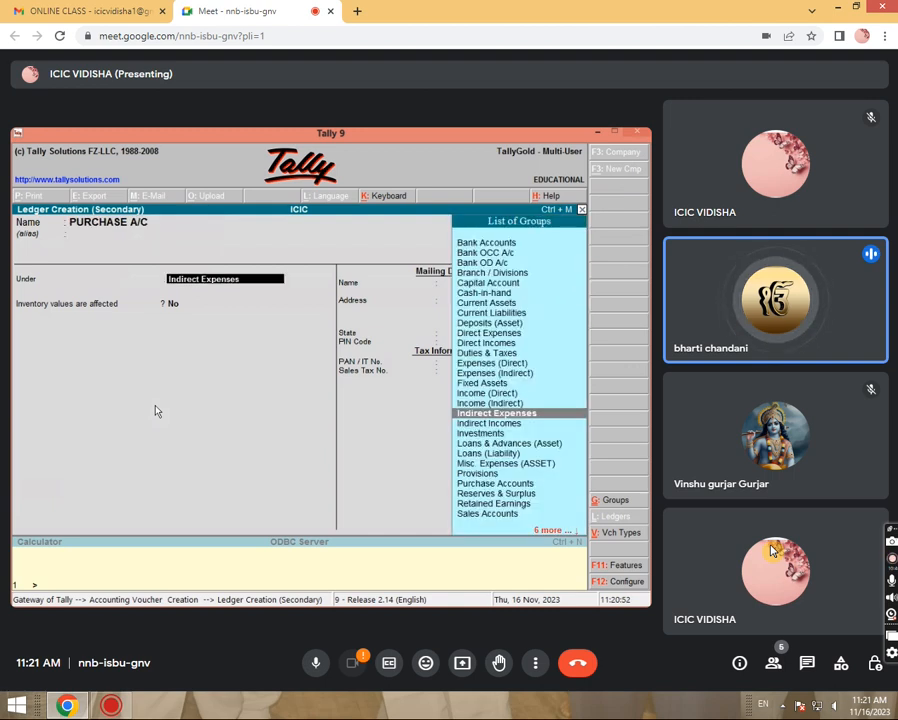
text(PUR)
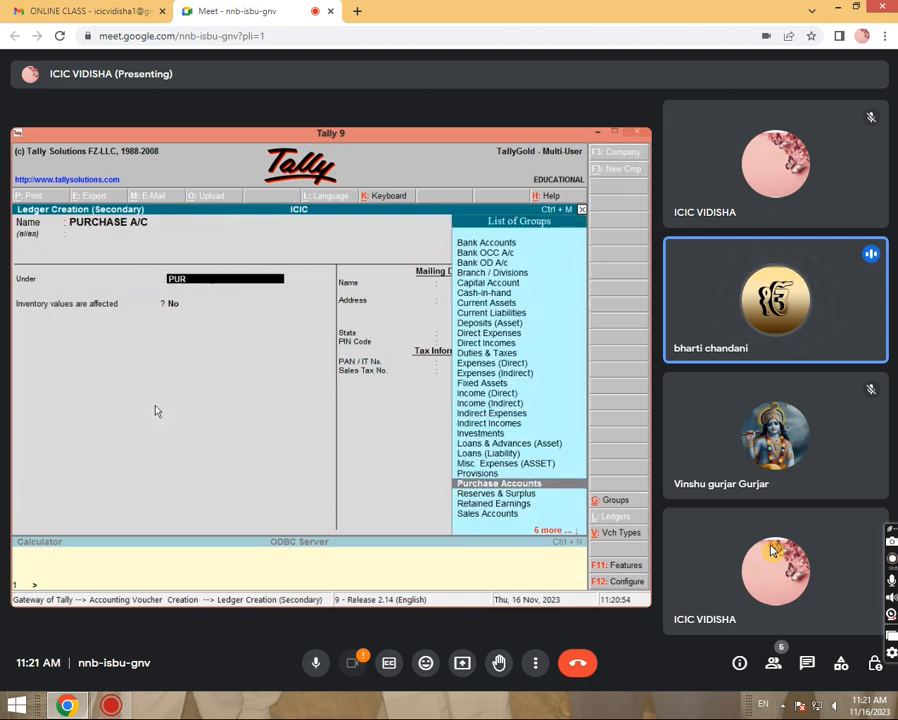
key(Return)
key(Return)
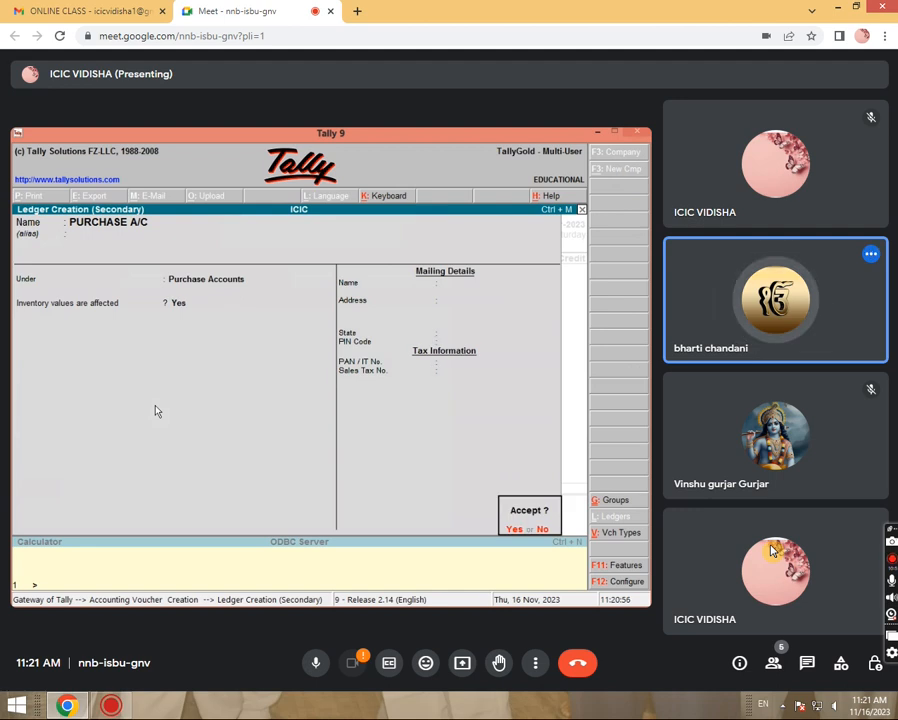
key(Return)
key(Return)
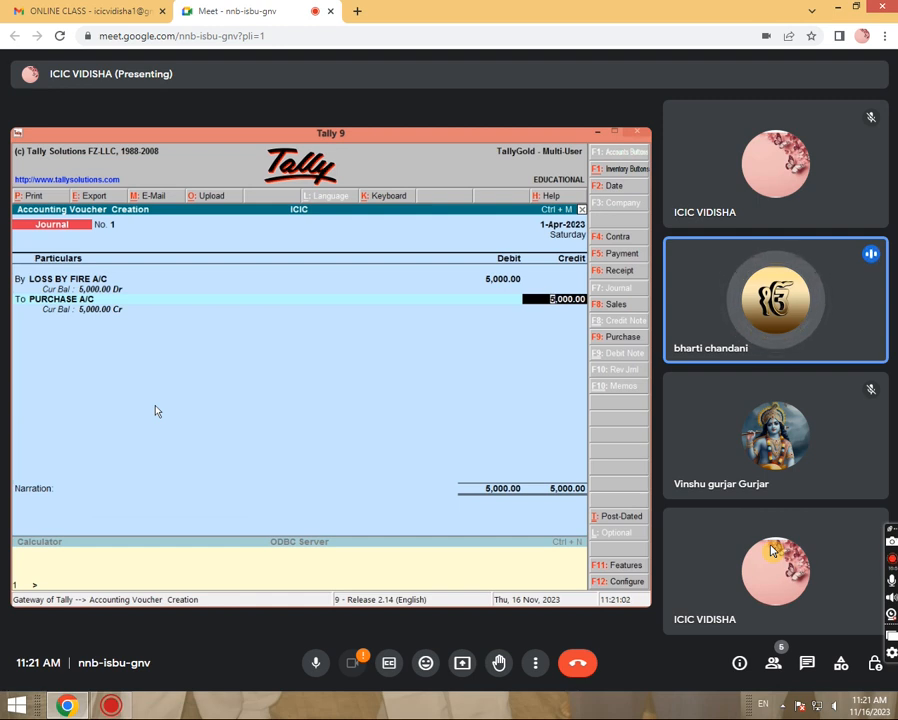
key(Return)
key(Return)
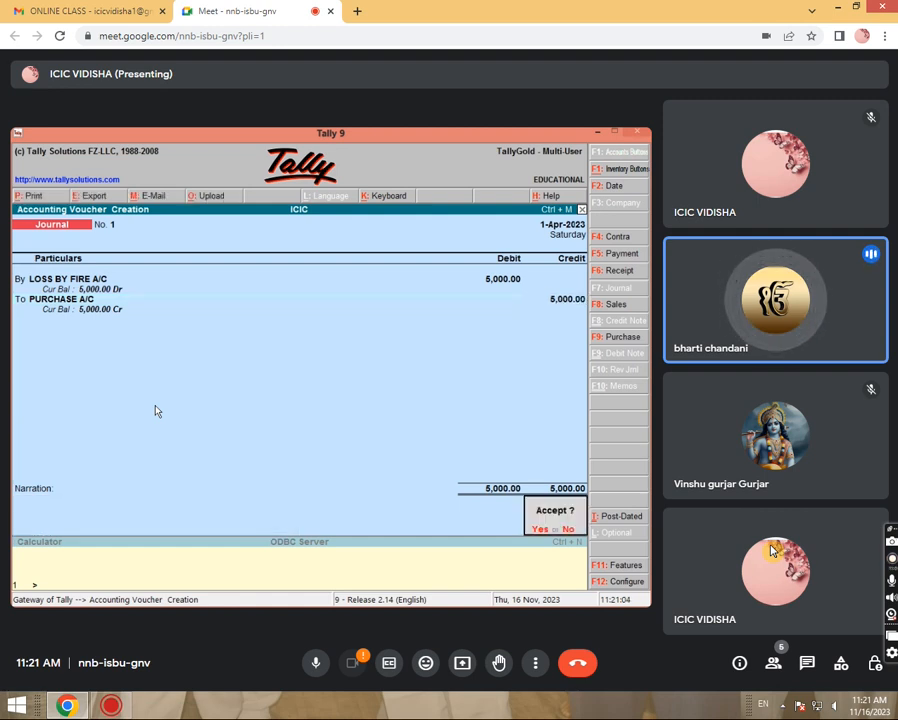
key(Return)
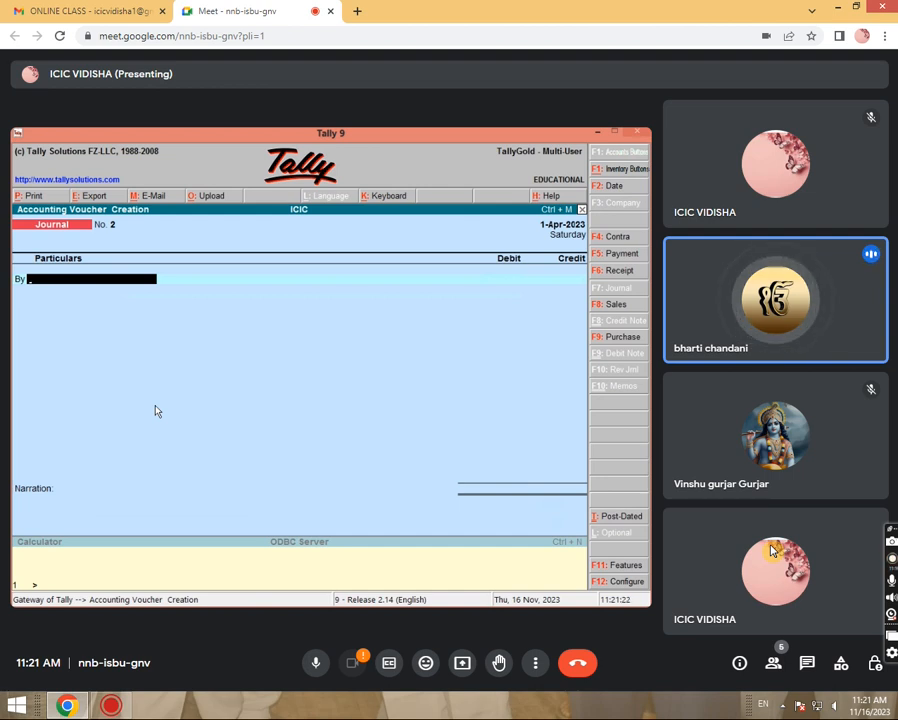
Create LOSS BY THEFT A/C under Indirect Expenses and debit it 5,000.
key(alt+c)
text(LO)
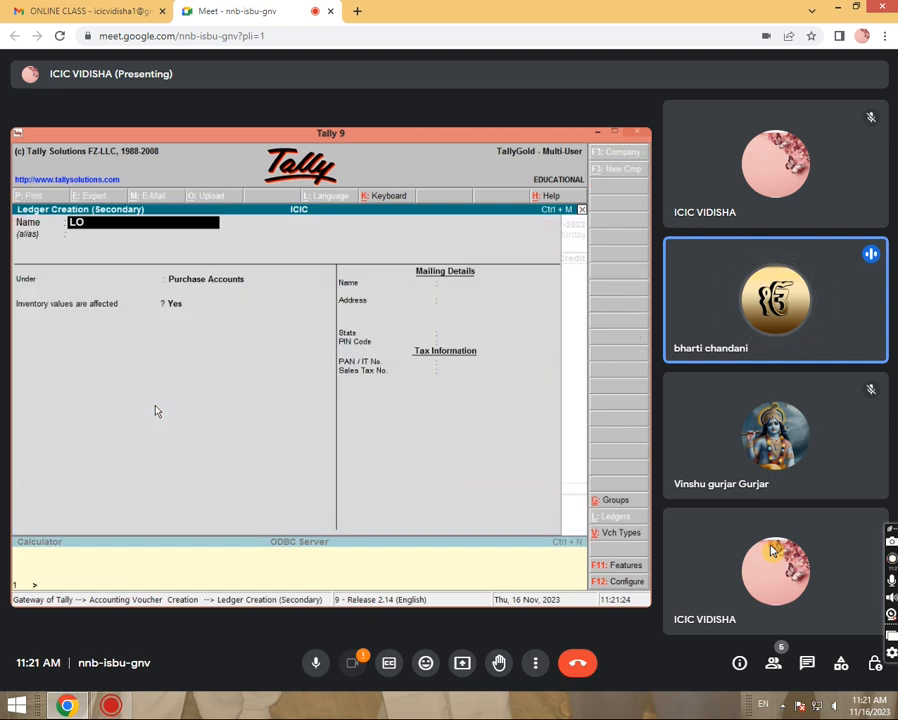
text(SS B)
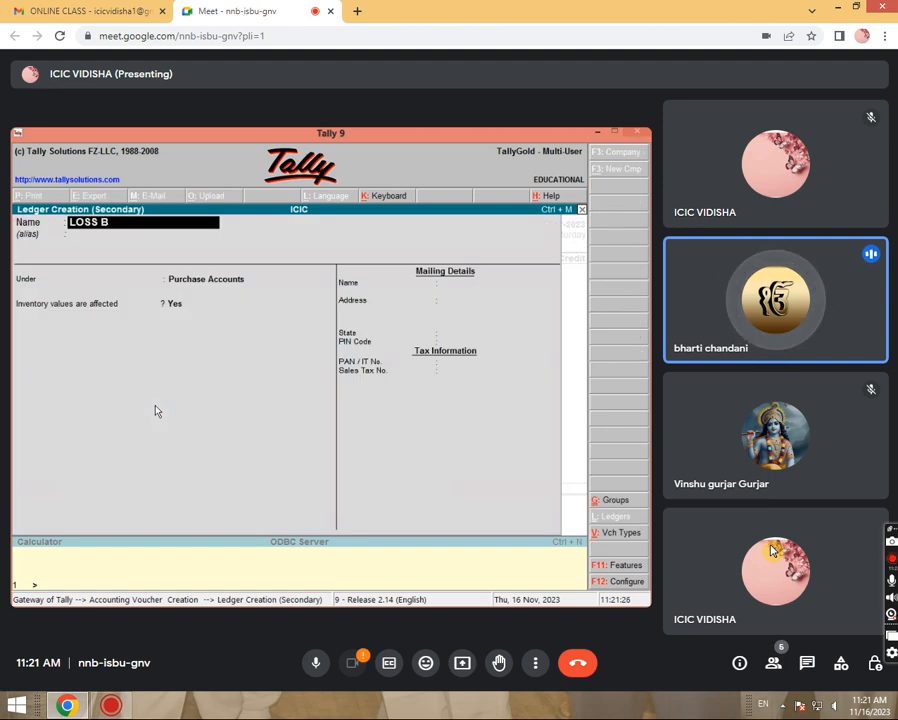
text(Y THEFT)
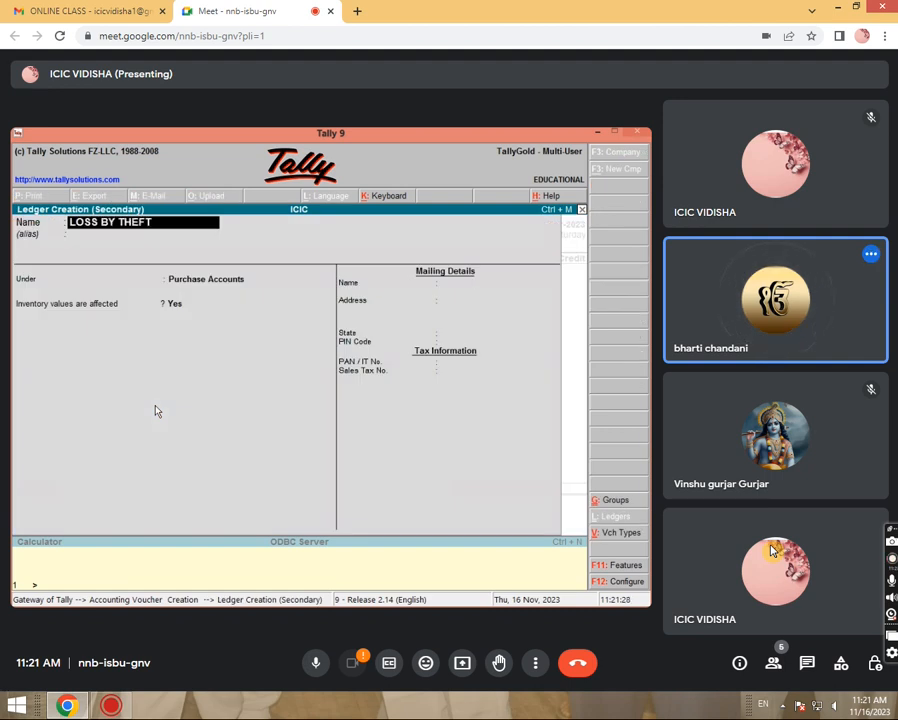
text( A/C)
key(Return)
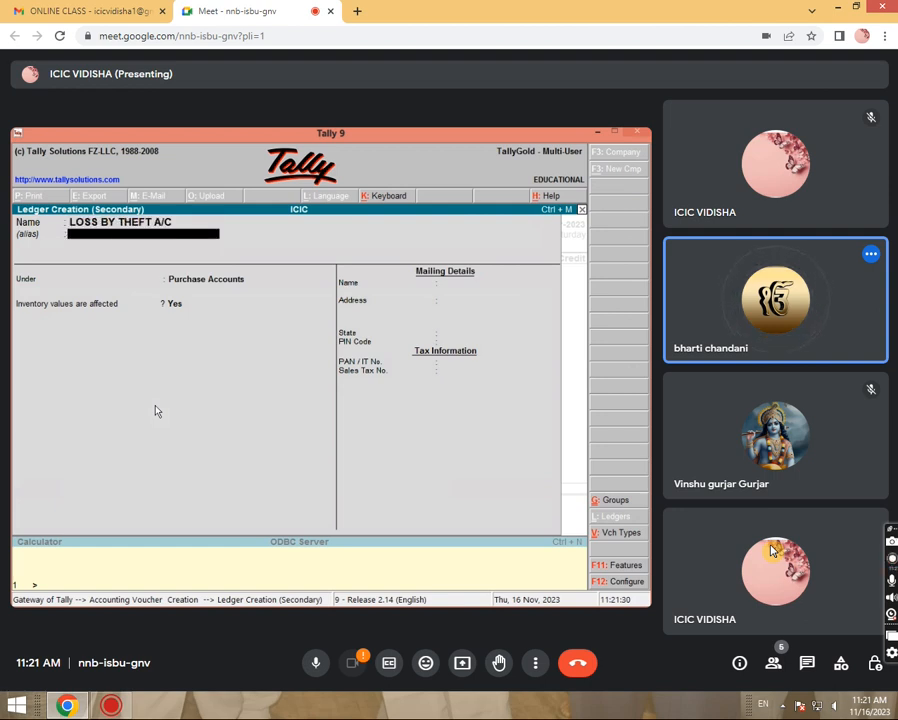
key(Return)
text(IND)
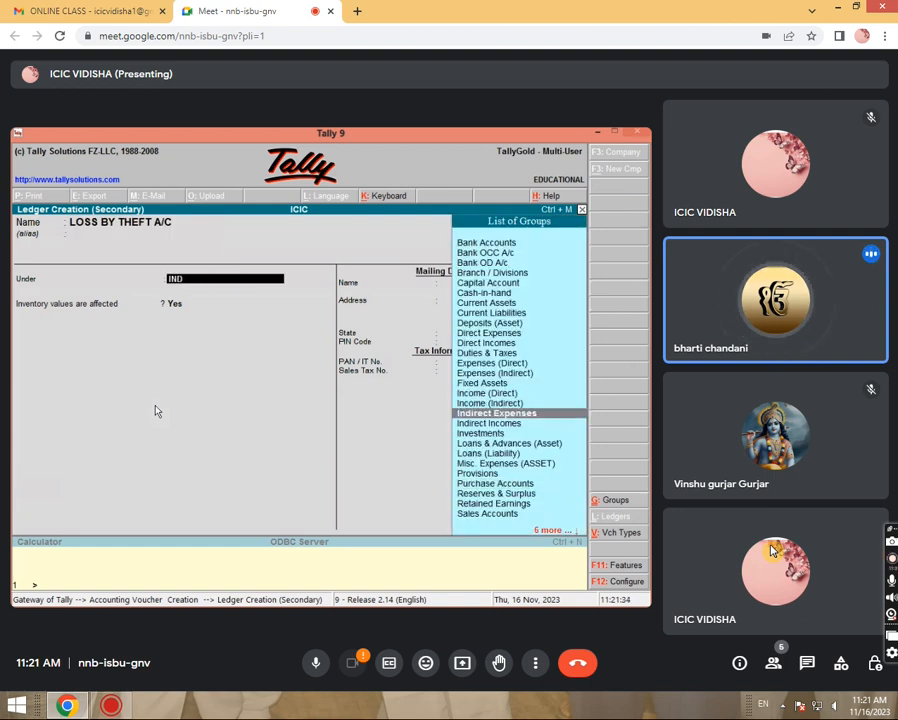
key(Return)
key(Return)
key(Return)
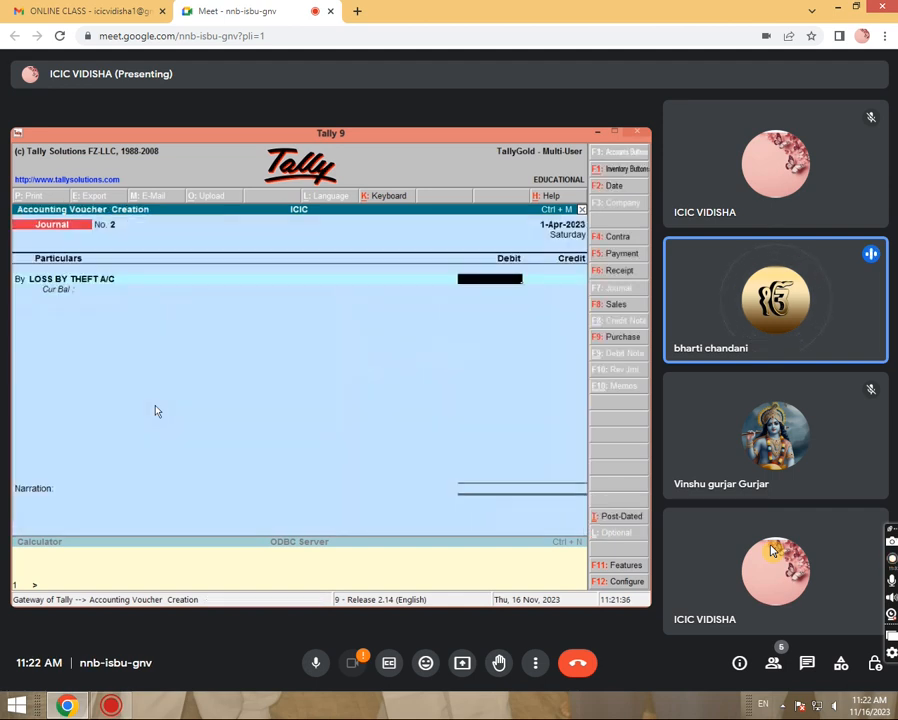
text(5000)
key(Return)
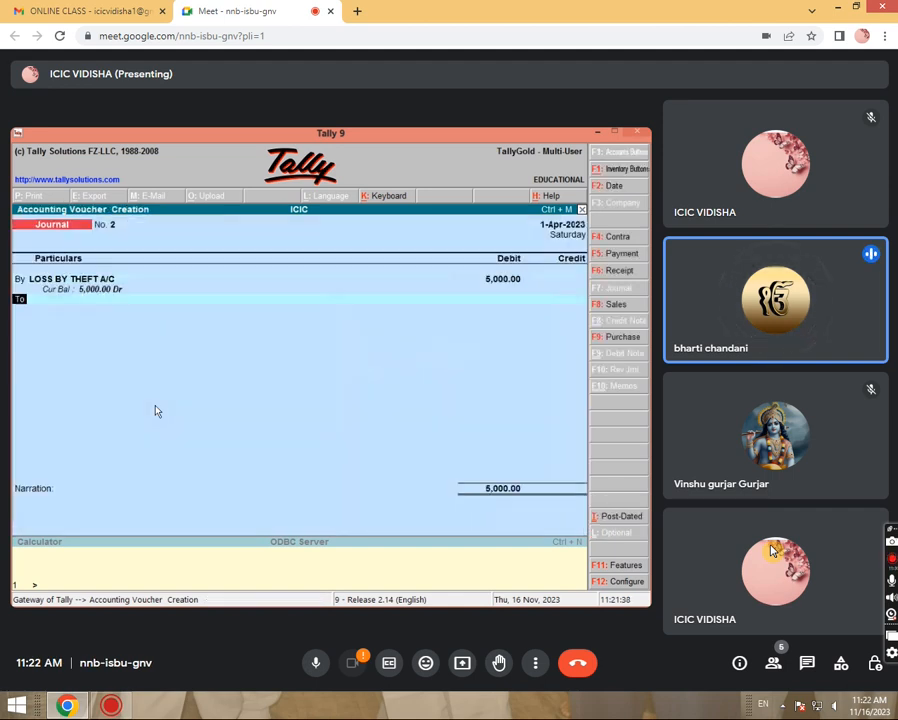
key(Return)
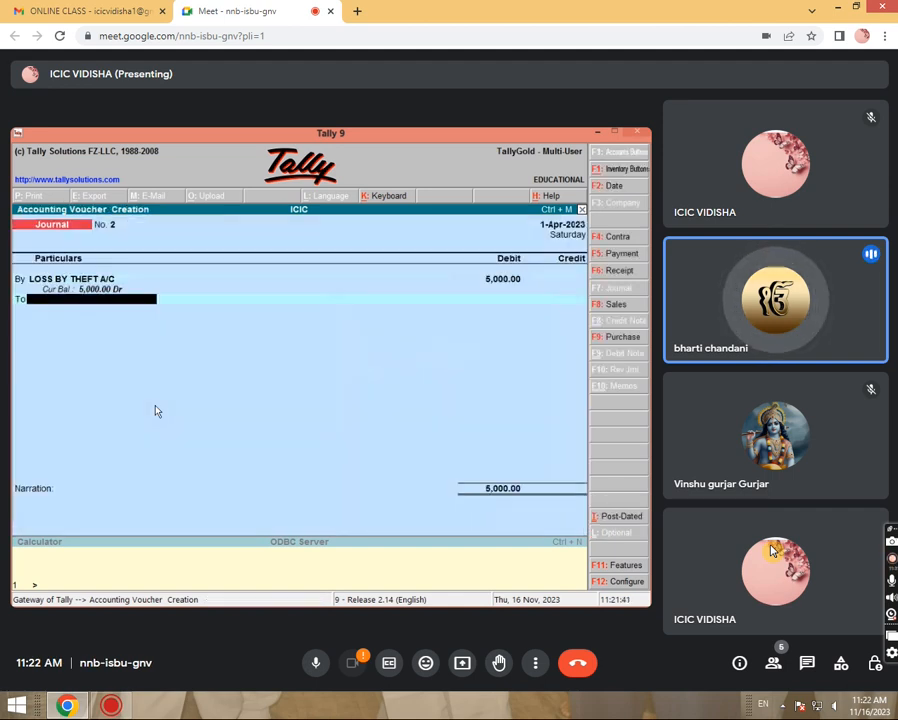
Credit PURCHASE A/C 5,000 and save Journal voucher No. 2.
text(P)
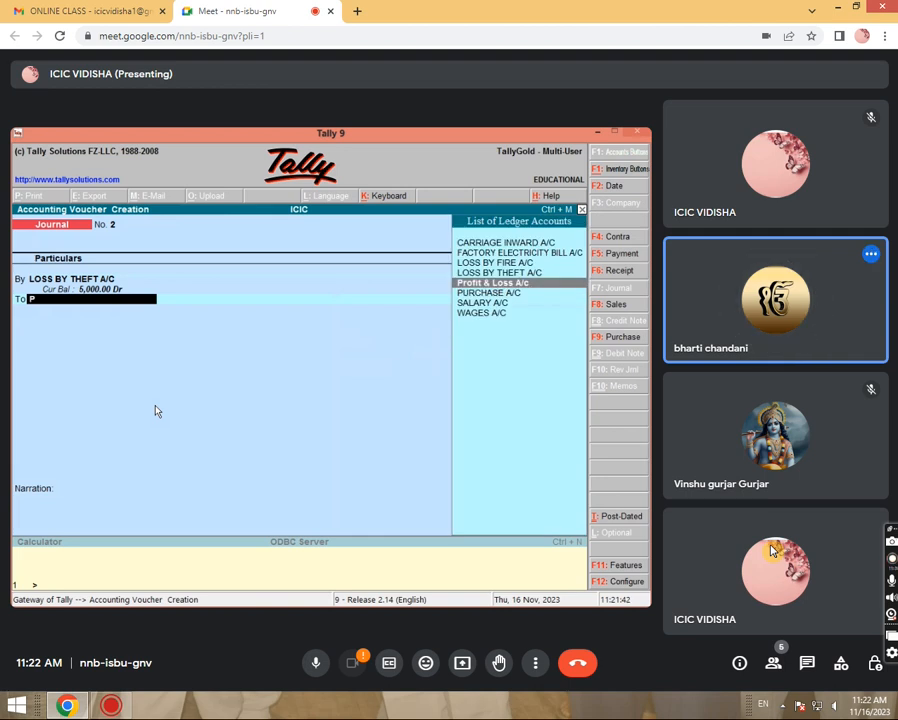
key(Down)
key(Return)
key(Return)
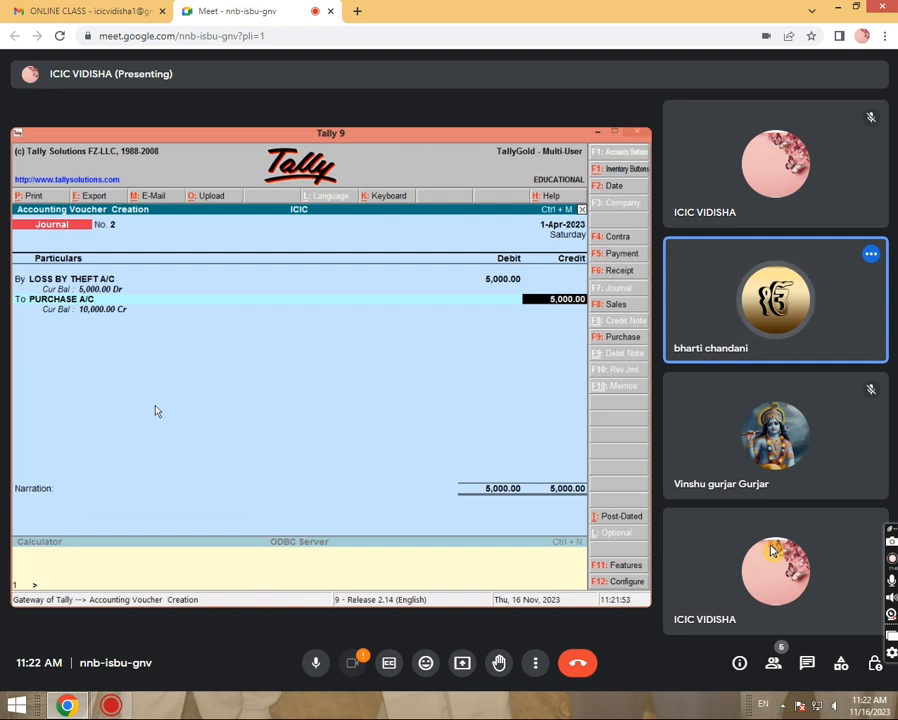
key(Return)
key(Return)
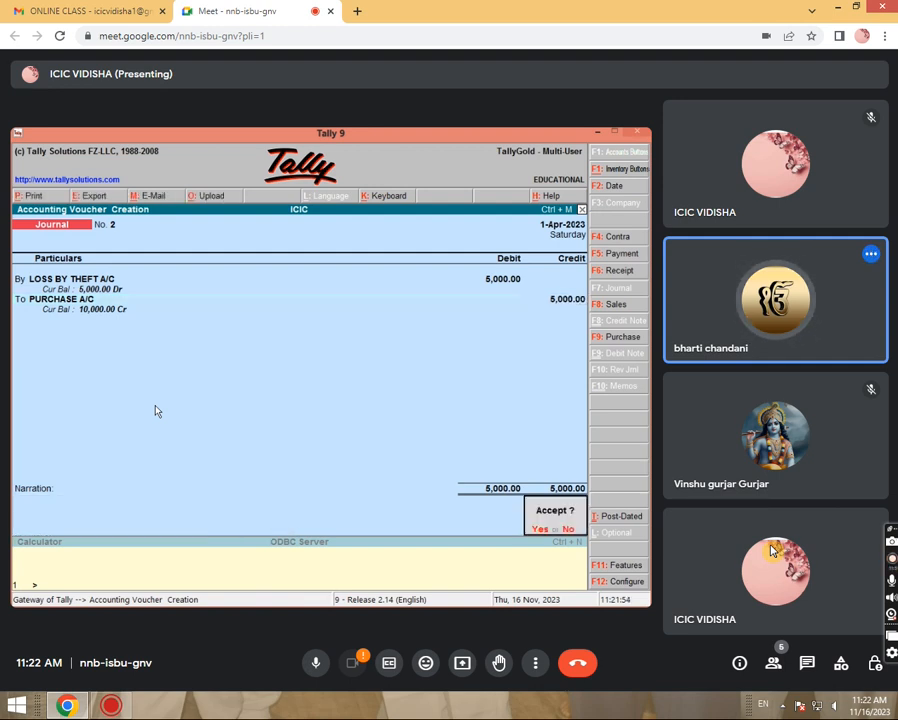
key(Return)
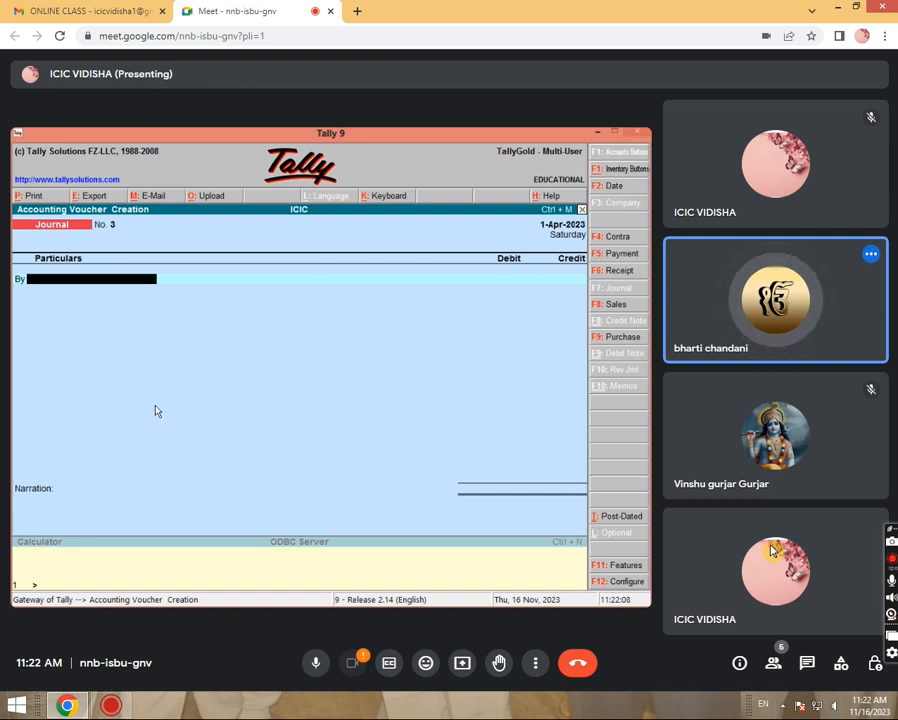
In a Payment voucher, debit LOSS BY THEFT A/C 5,000 and select Cash for the credit.
key(F5)
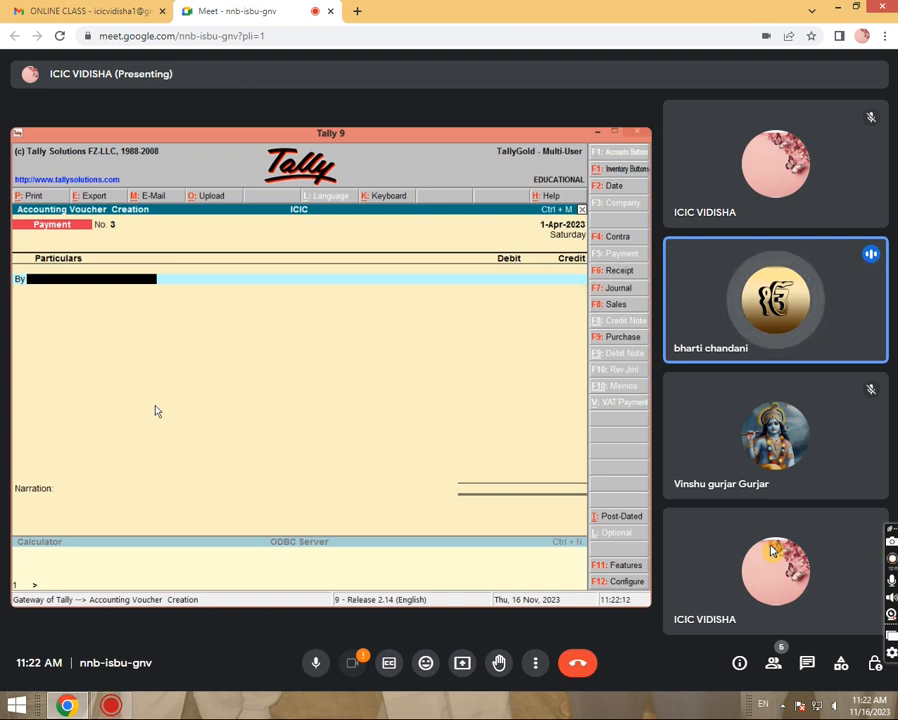
text(LOSS)
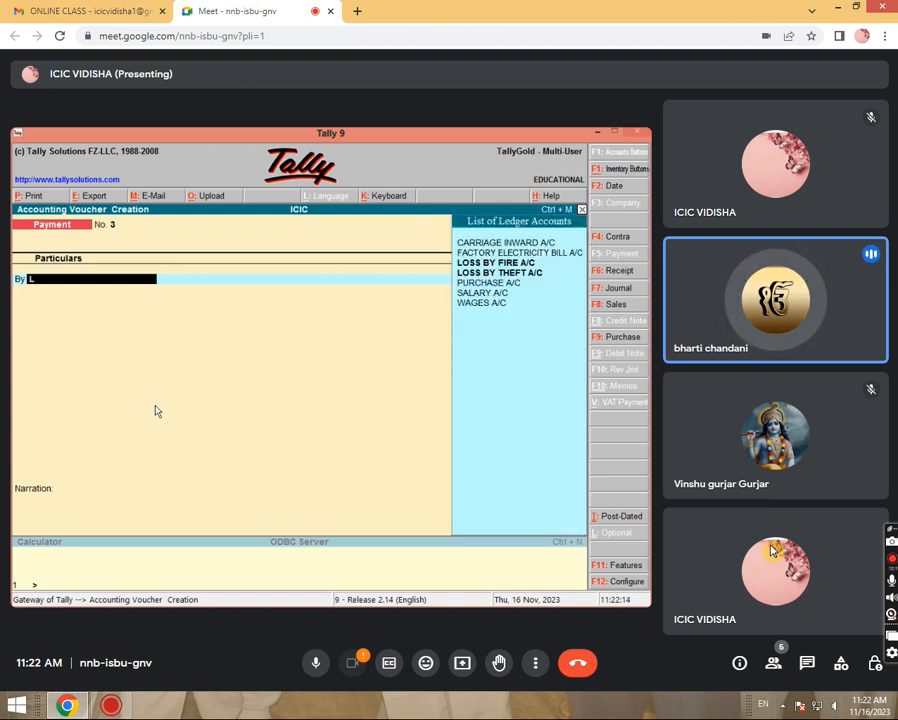
key(Down)
key(Down)
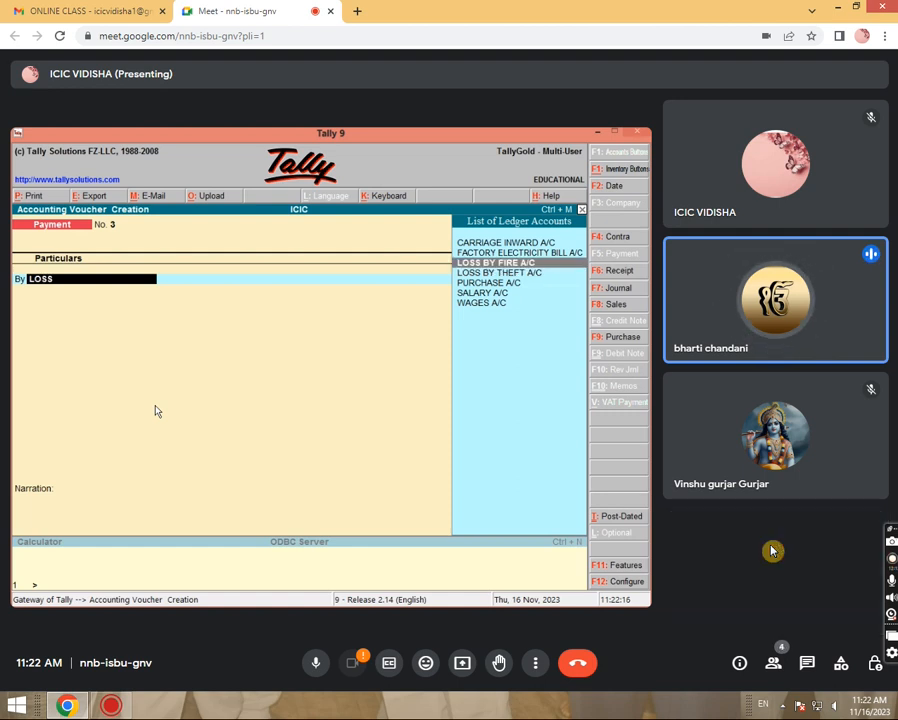
key(Return)
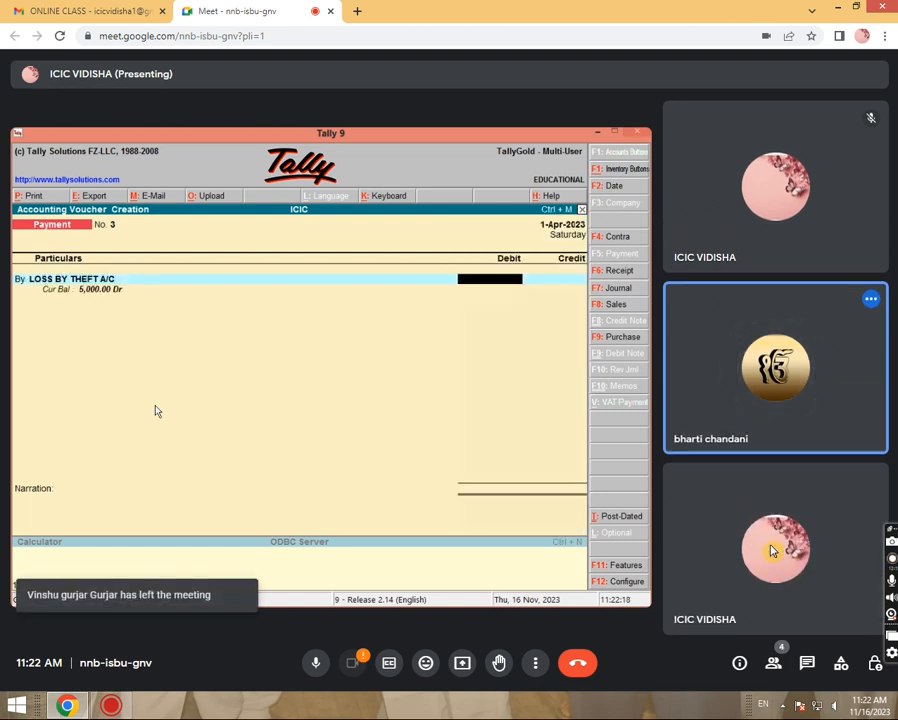
text(5000)
key(Return)
key(Return)
text(CAS)
key(Return)
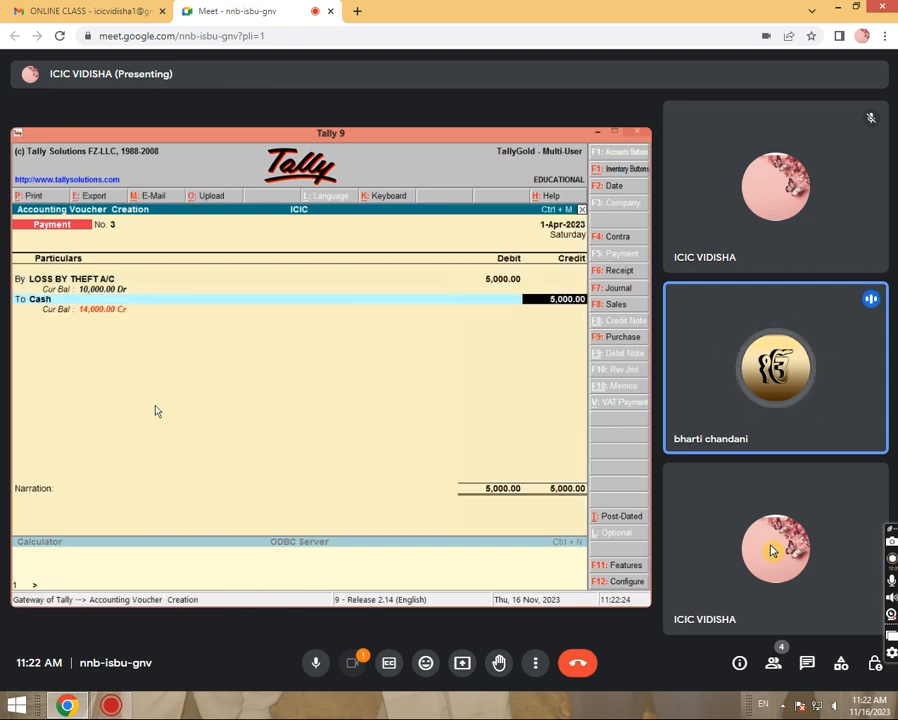